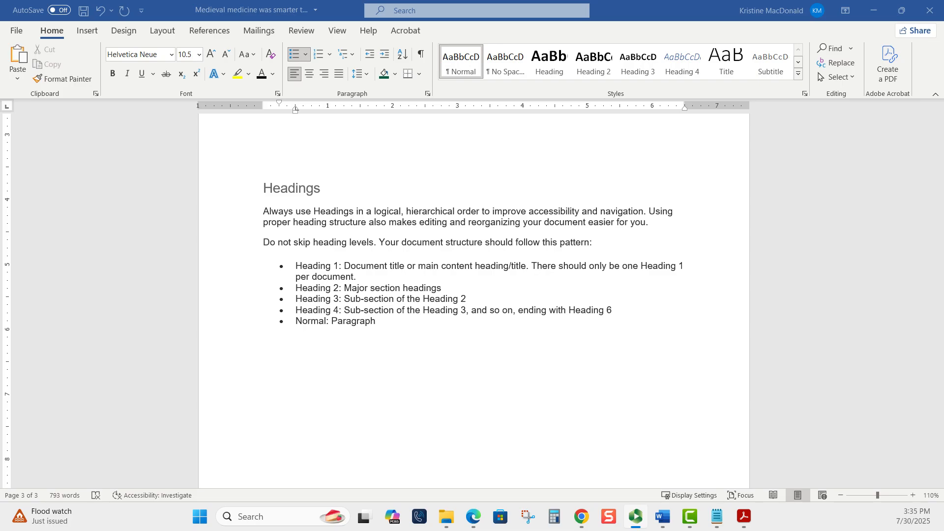
# - Examine the heading-level pattern in the Headings section on the last page and the full gallery of available styles
pyautogui.moveTo(293, 267); pyautogui.dragTo(344, 267)
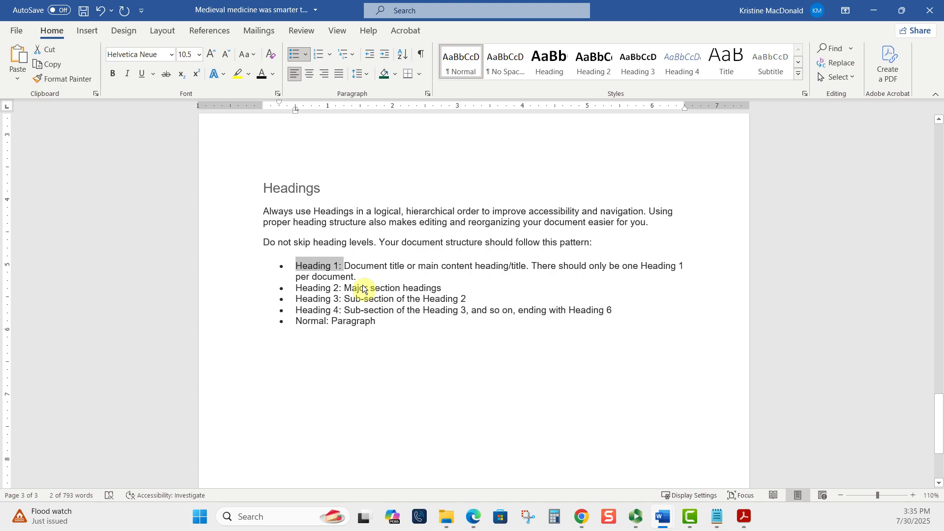
pyautogui.doubleClick(313, 288)
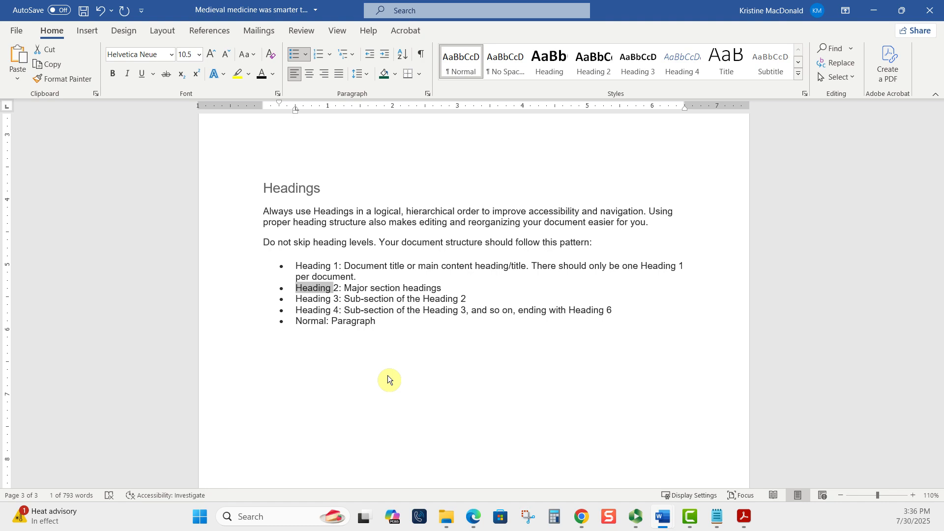
pyautogui.doubleClick(321, 298)
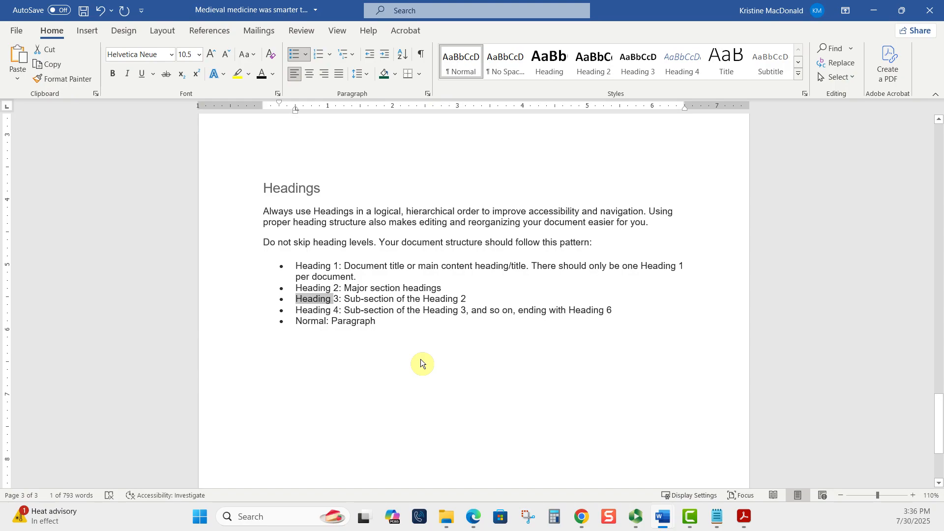
pyautogui.doubleClick(324, 290)
pyautogui.click(442, 391)
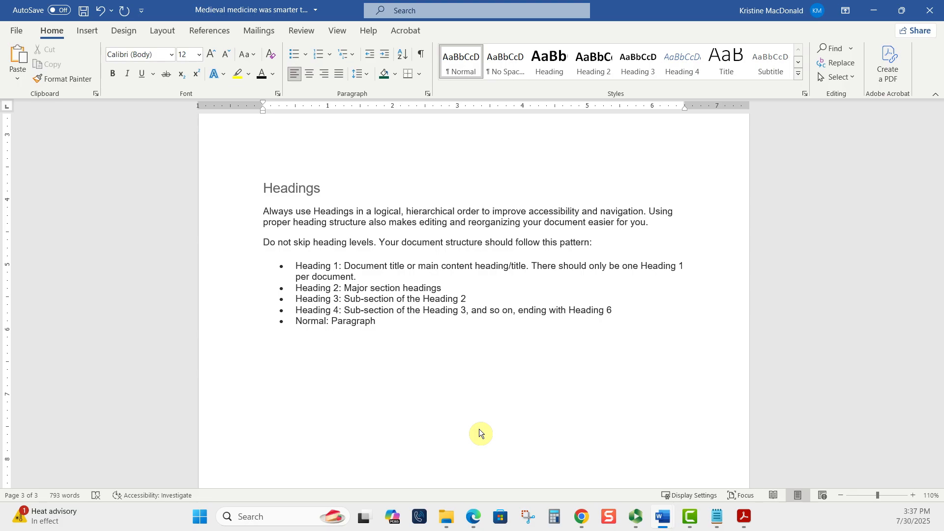
pyautogui.scroll(1, 478, 428)
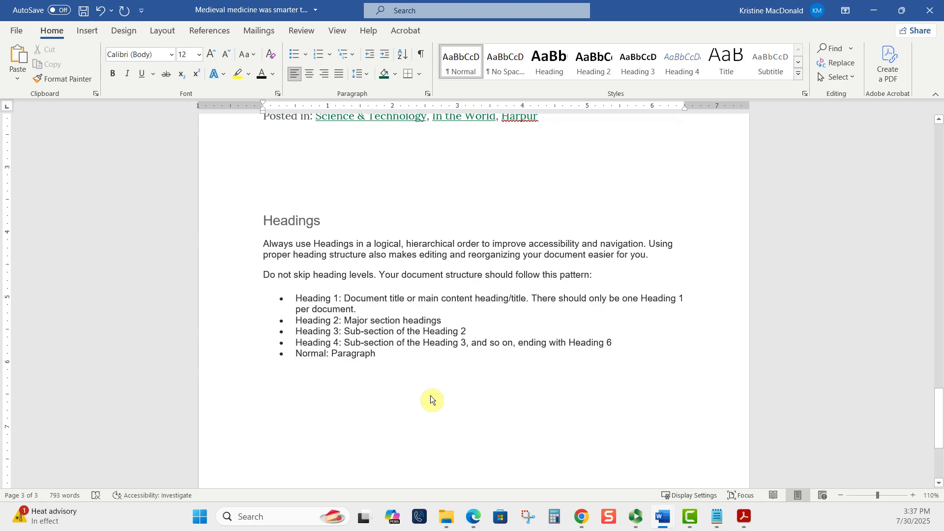
pyautogui.scroll(-1, 418, 393)
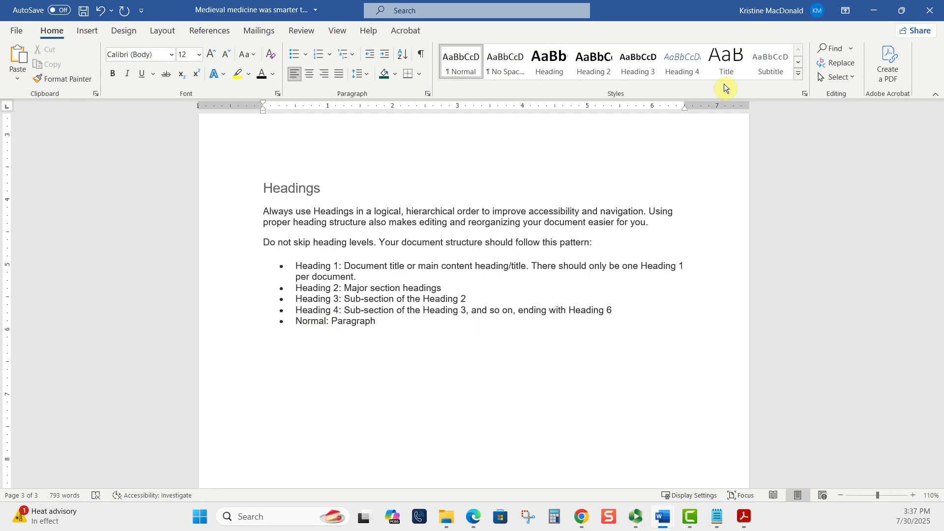
pyautogui.click(797, 74)
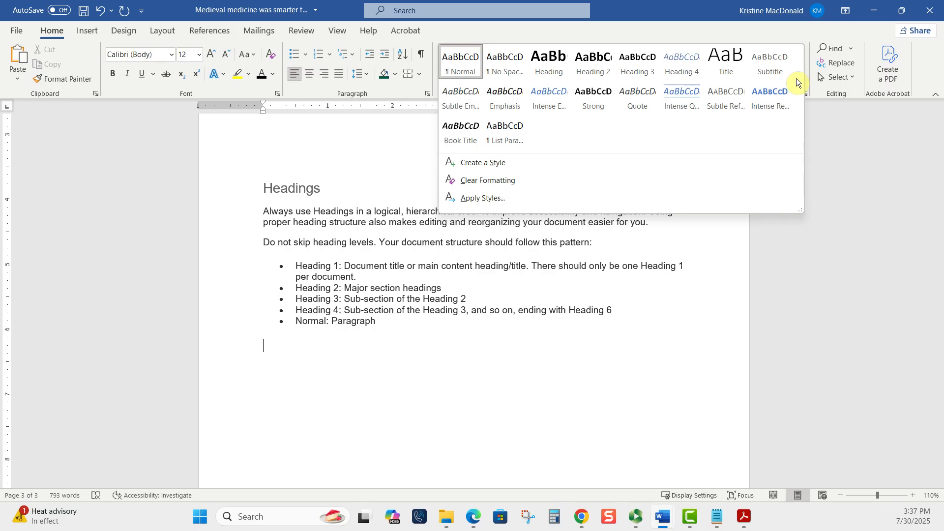
pyautogui.click(640, 404)
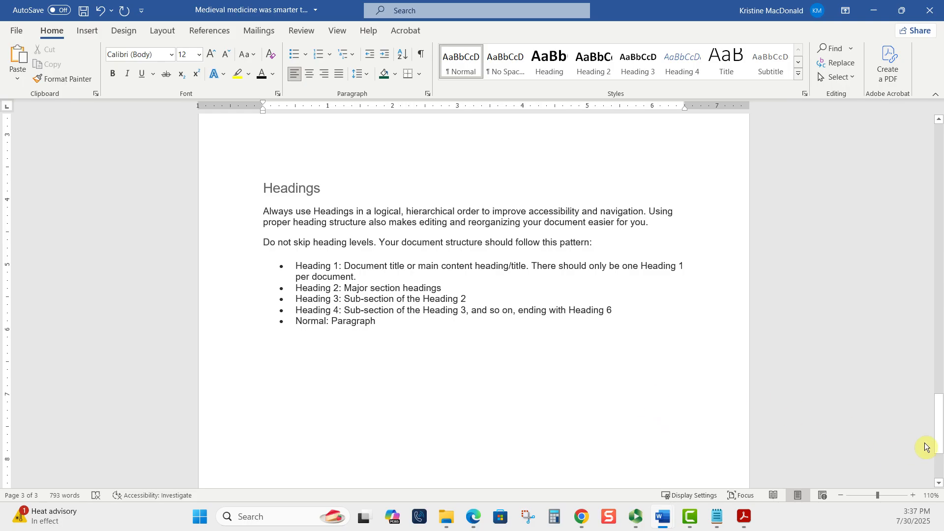
# - Apply the Heading 1 style to the two-line article title at the start of the document
pyautogui.hotkey('ctrl', 'Home')
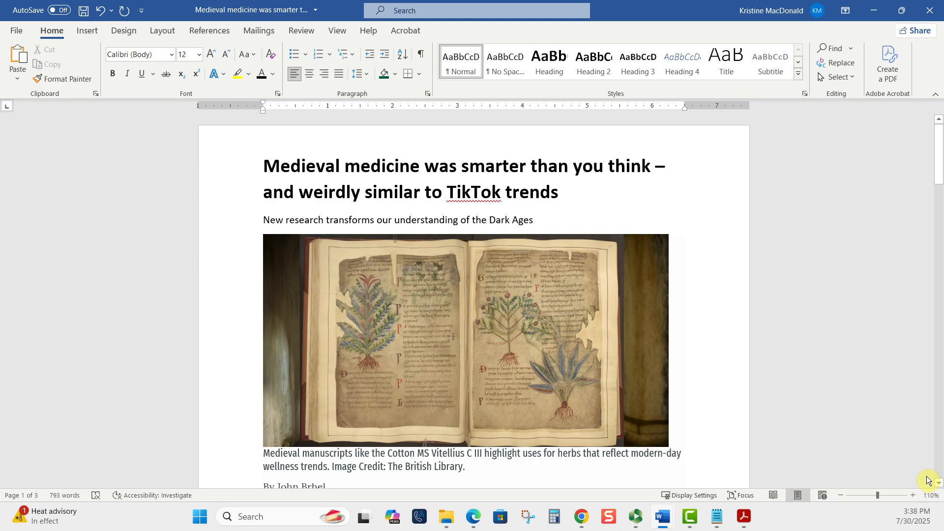
pyautogui.click(369, 169)
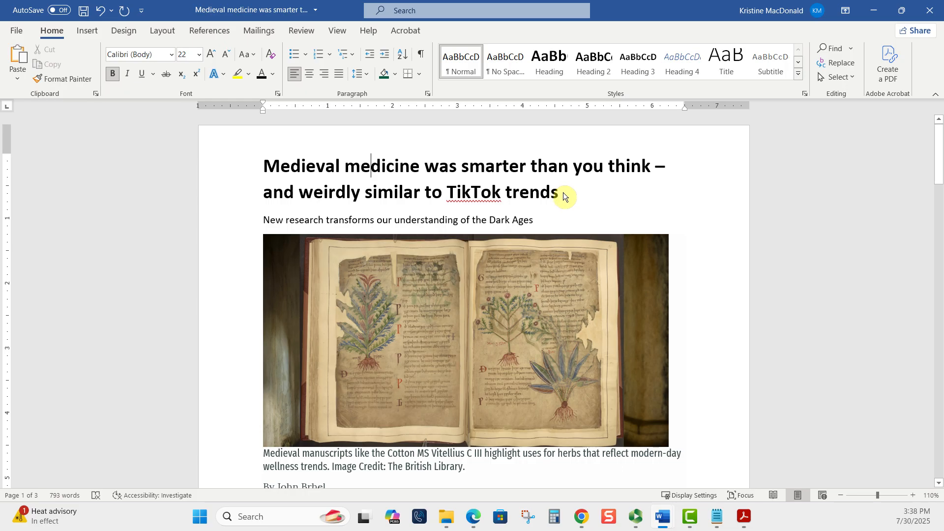
pyautogui.moveTo(562, 193); pyautogui.dragTo(317, 166)
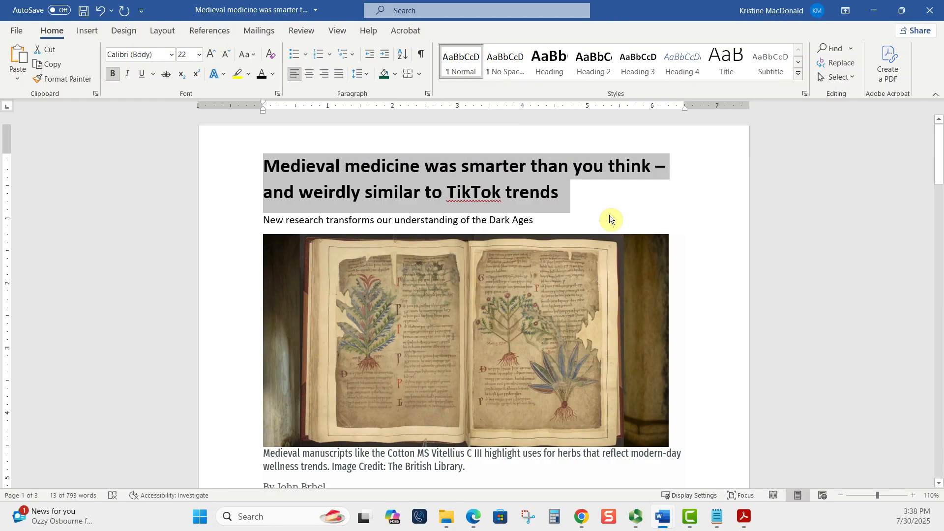
pyautogui.click(798, 79)
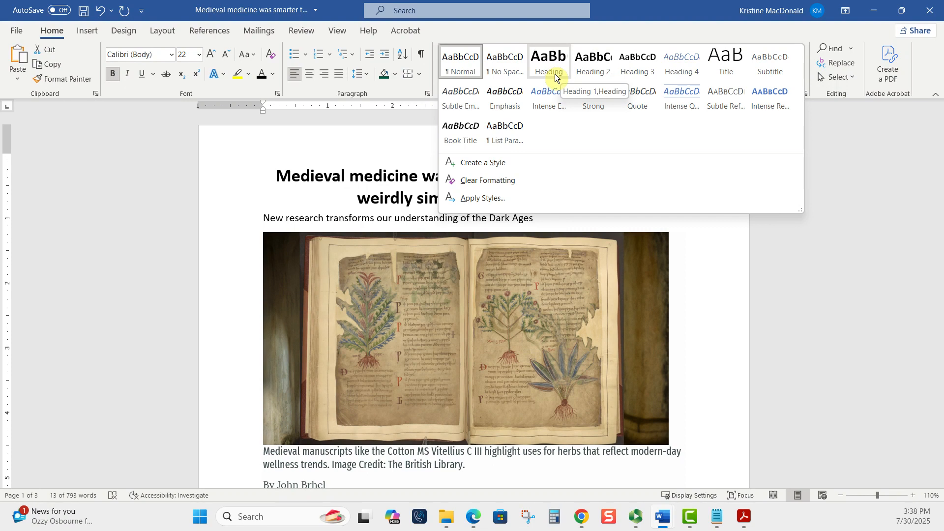
pyautogui.click(554, 73)
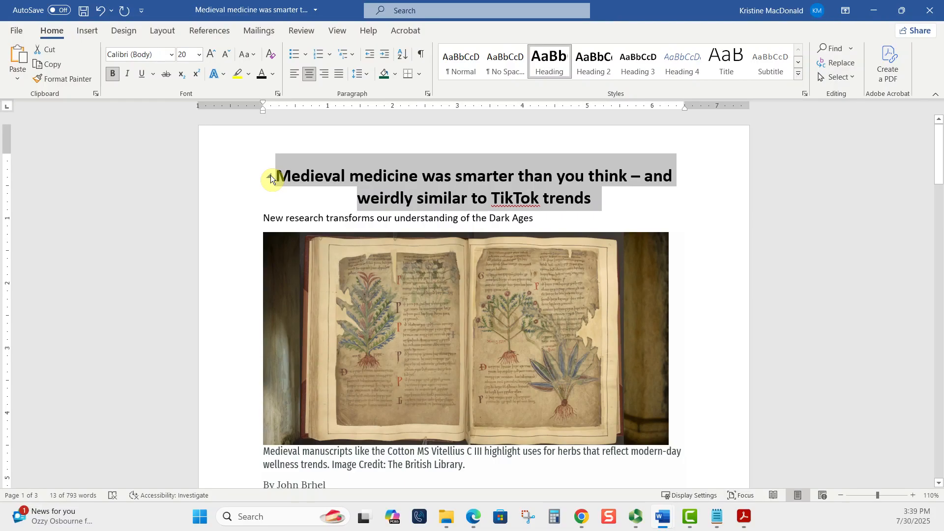
# - Make the subtitle "New research transforms our understanding of the Dark Ages" bold with a 14 pt font size
pyautogui.tripleClick(281, 218)
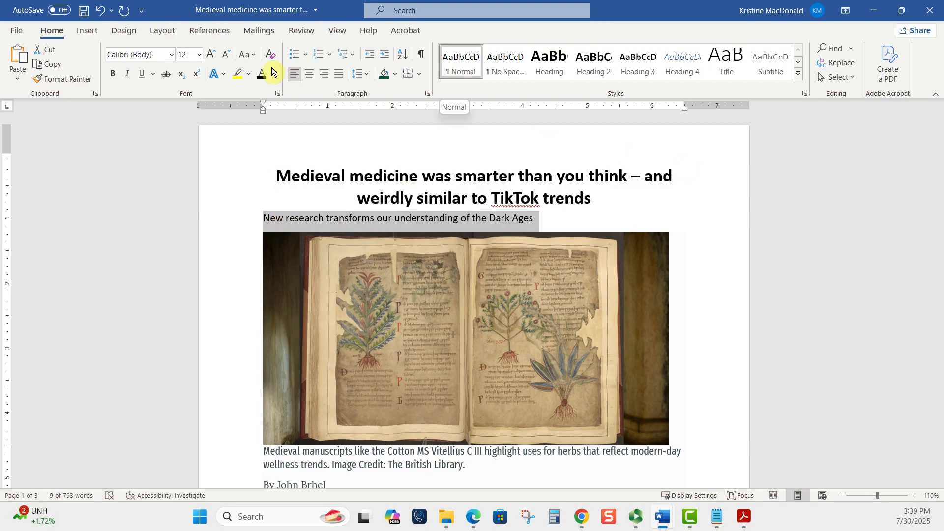
pyautogui.click(115, 74)
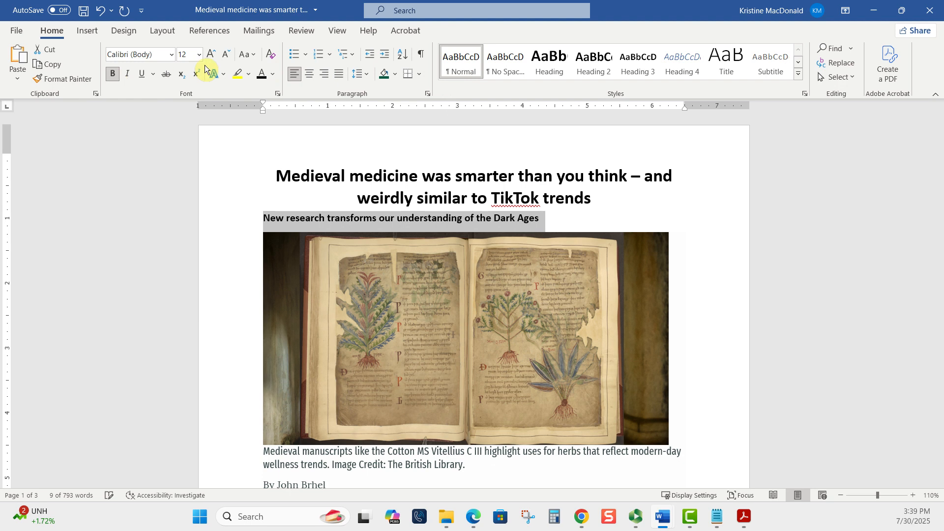
pyautogui.click(213, 57)
pyautogui.click(213, 56)
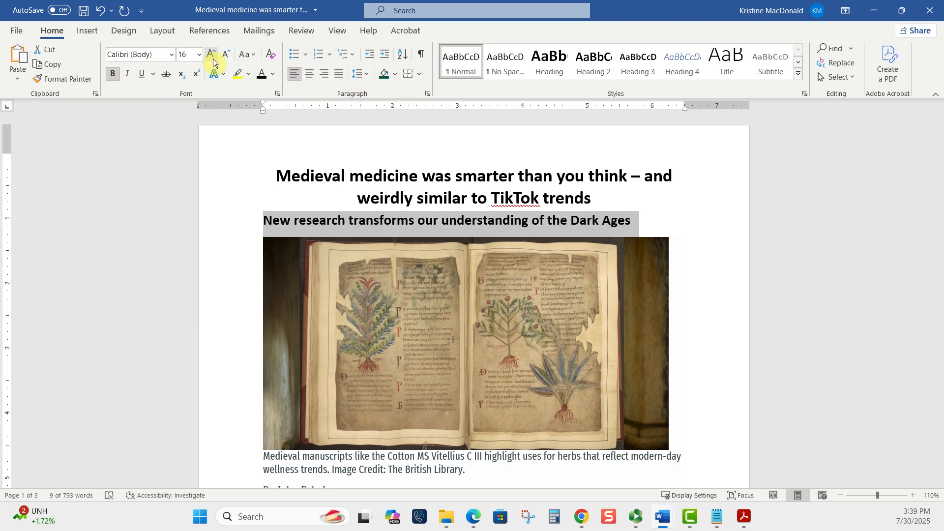
pyautogui.click(221, 58)
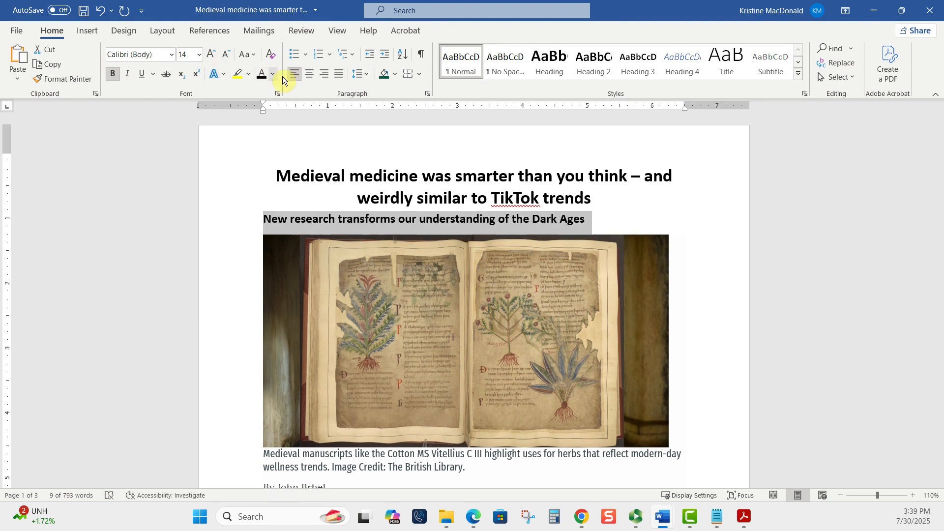
pyautogui.click(685, 221)
# - Apply the Normal style to all the article body text from "It turns out the Dark Ages" through the "Posted in" line
pyautogui.scroll(-5, 685, 220)
pyautogui.scroll(-2, 685, 221)
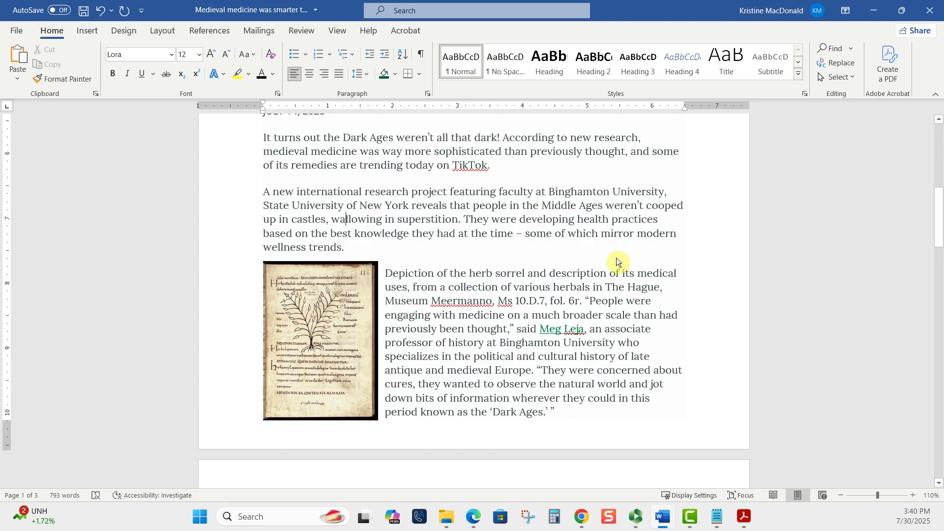
pyautogui.moveTo(258, 138); pyautogui.dragTo(495, 403)
pyautogui.scroll(-4, 496, 400)
pyautogui.scroll(-7, 495, 402)
pyautogui.hotkey('ctrl', 'shift', 'End')
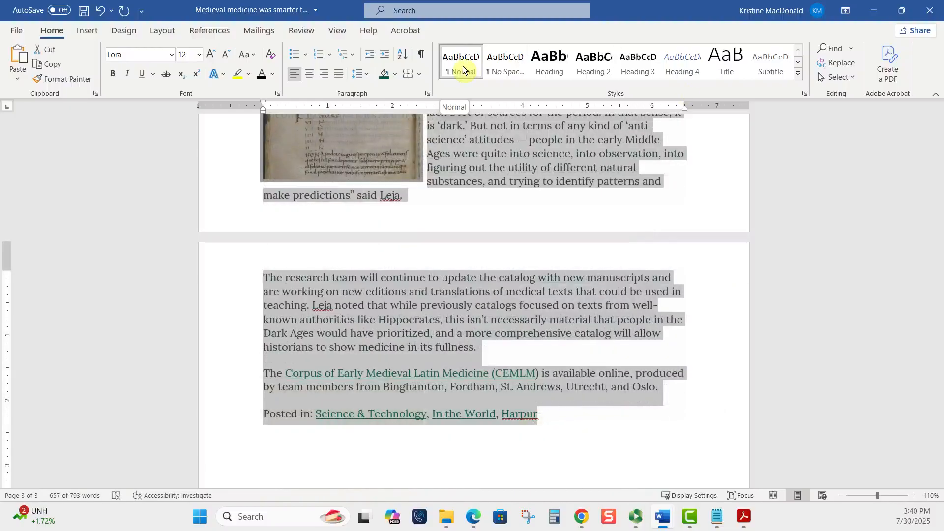
pyautogui.click(462, 66)
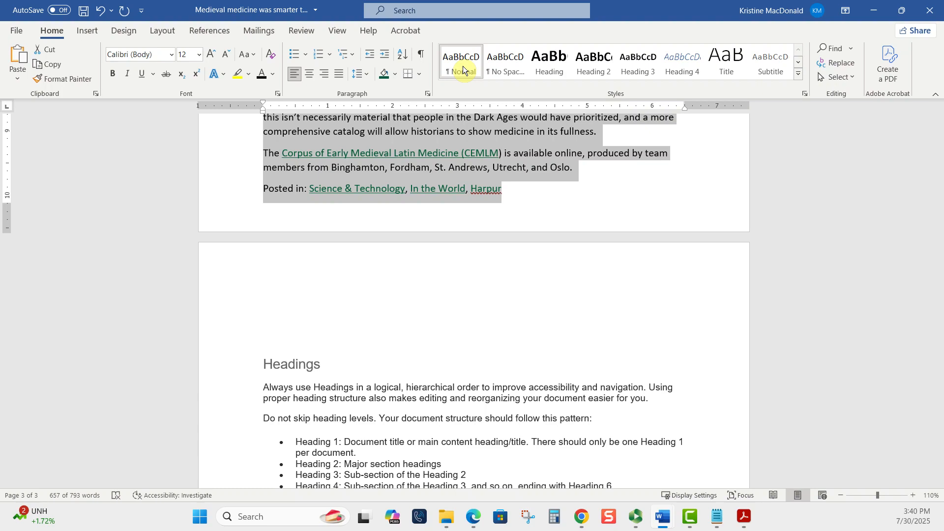
pyautogui.rightClick(462, 65)
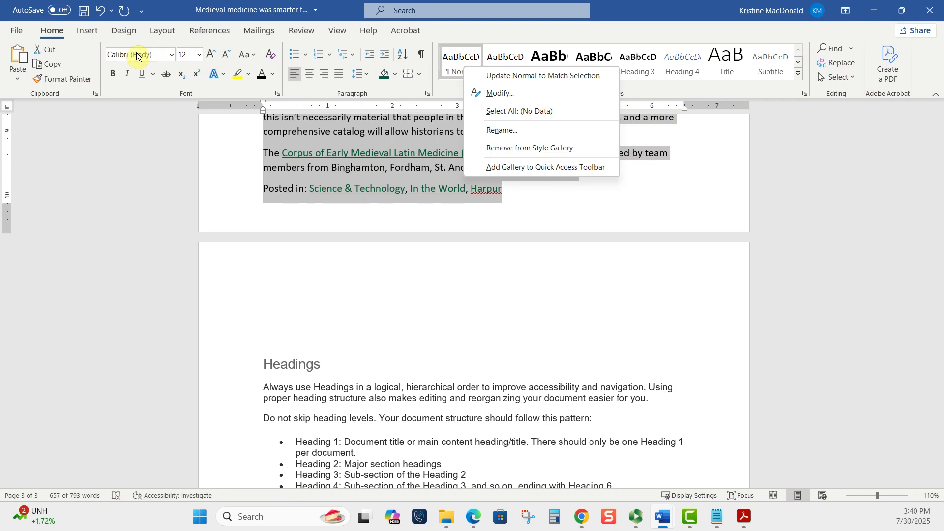
pyautogui.press('Escape')
pyautogui.scroll(2, 578, 231)
pyautogui.click(578, 231)
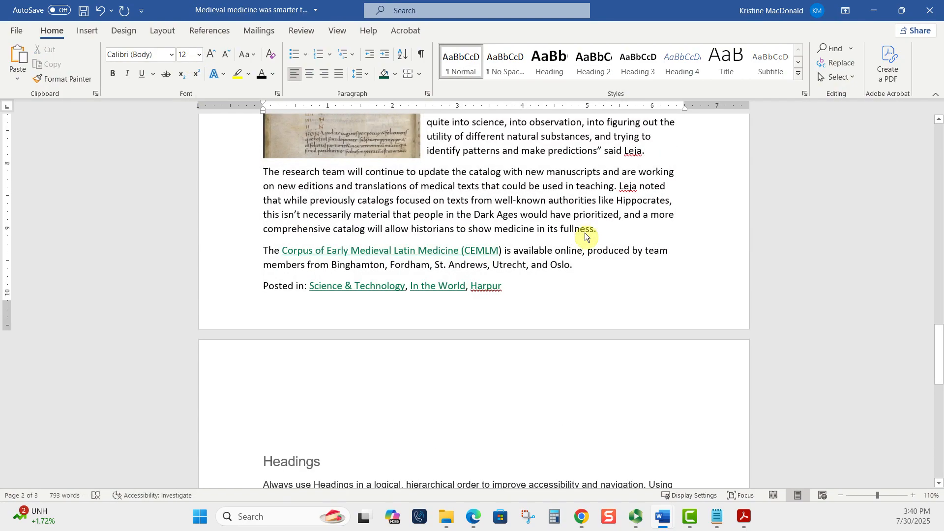
# - Apply the Heading 2 style to the "Recipes in Manuscripts" line on page 2
pyautogui.scroll(15, 623, 281)
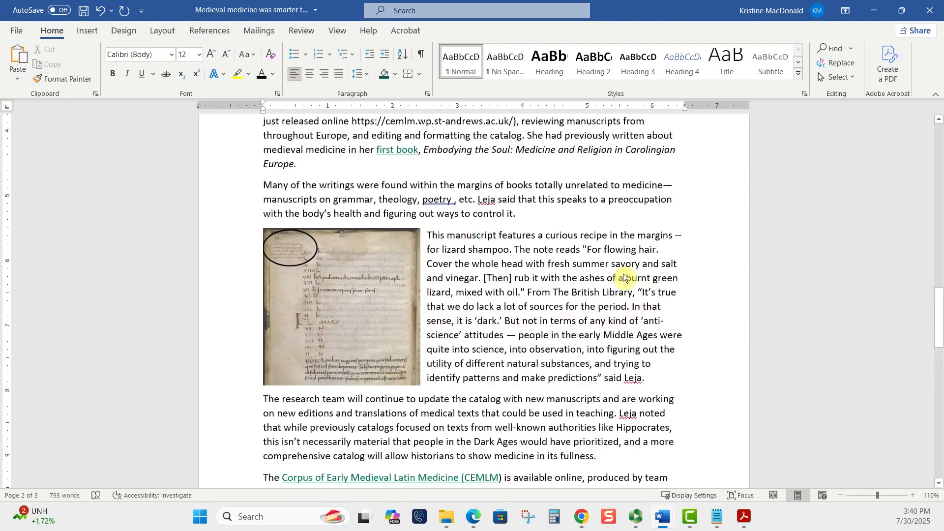
pyautogui.scroll(13, 622, 277)
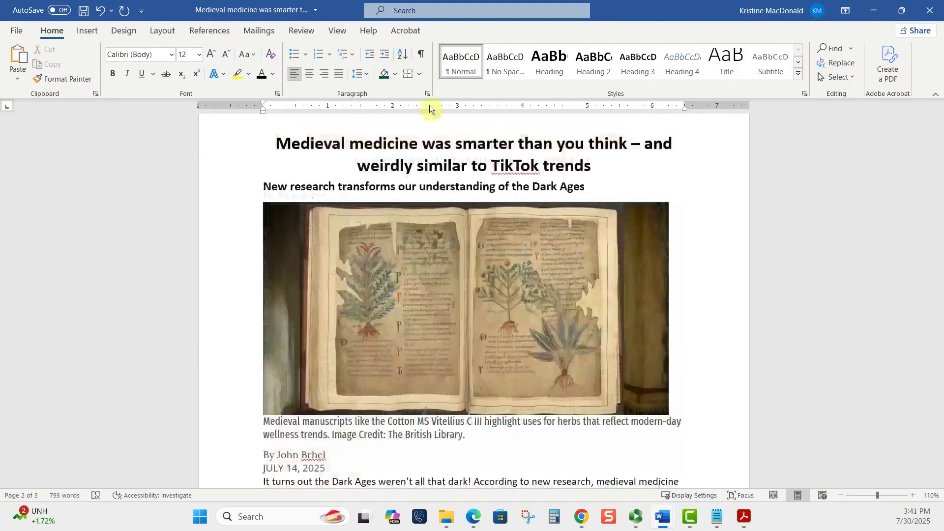
pyautogui.click(417, 150)
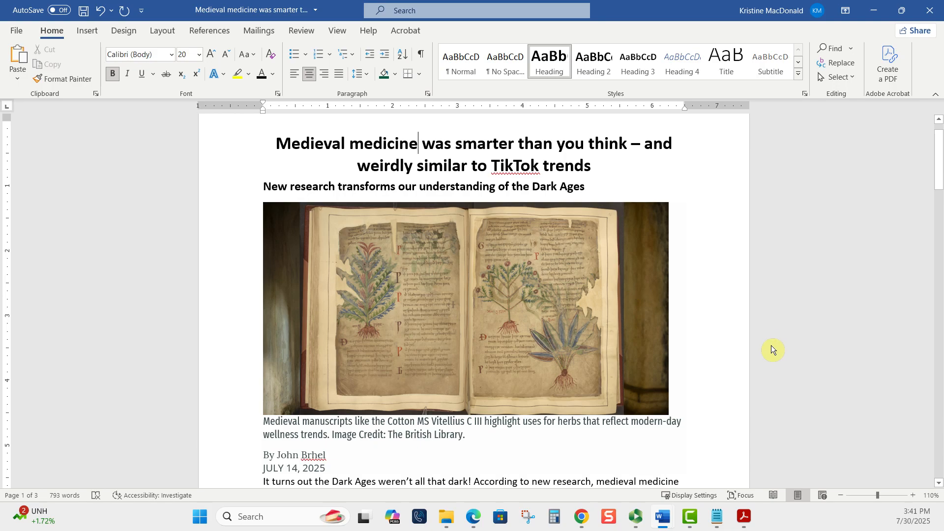
pyautogui.scroll(-10, 770, 345)
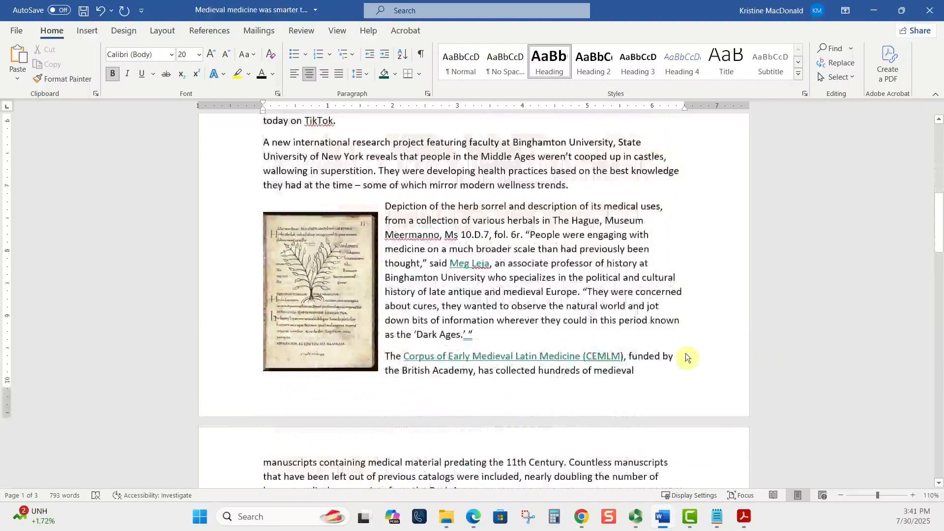
pyautogui.scroll(-2, 687, 357)
pyautogui.scroll(-3, 687, 354)
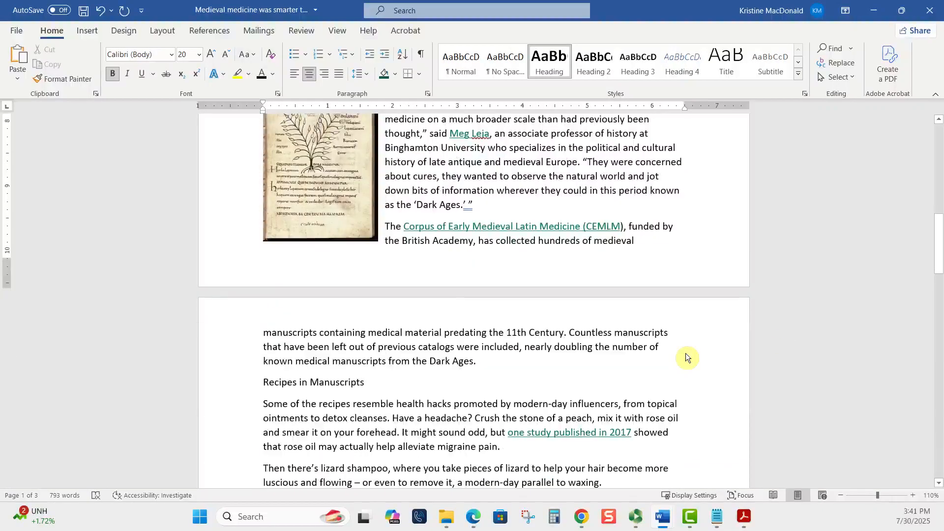
pyautogui.scroll(-2, 687, 357)
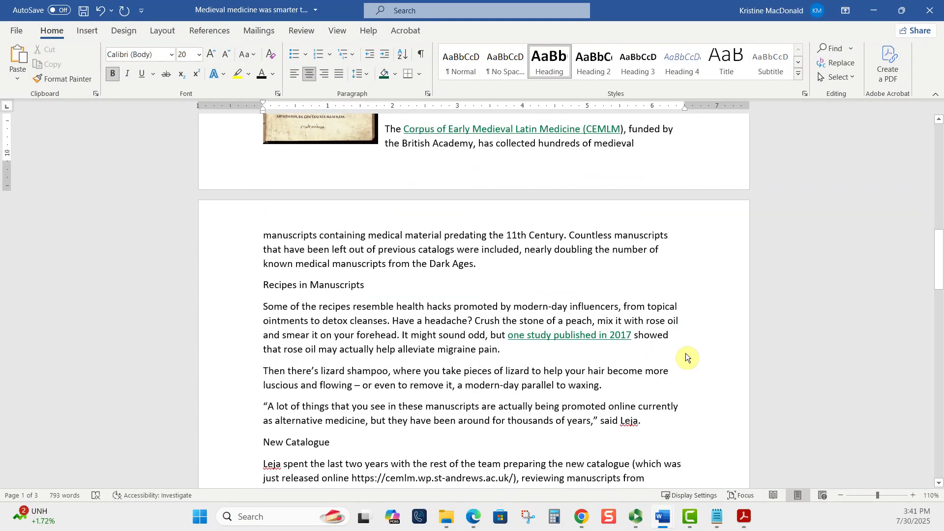
pyautogui.click(250, 285)
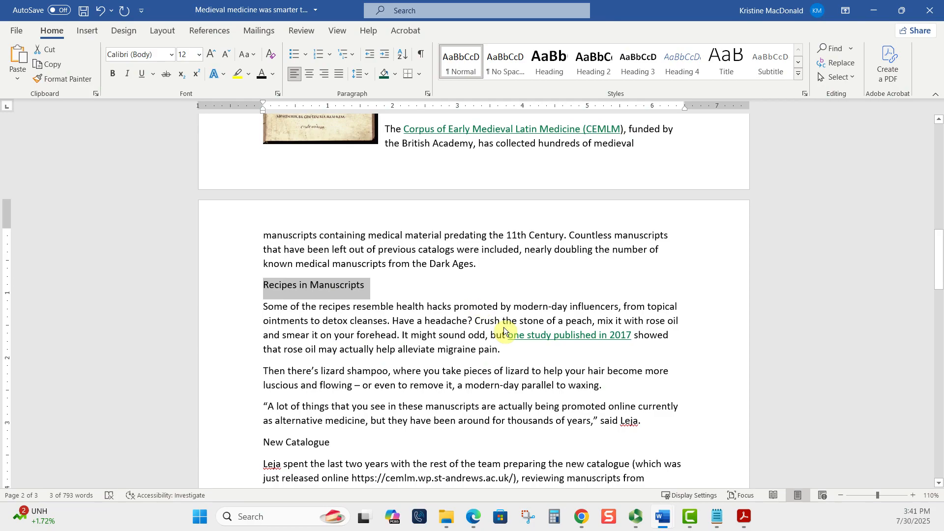
pyautogui.click(591, 72)
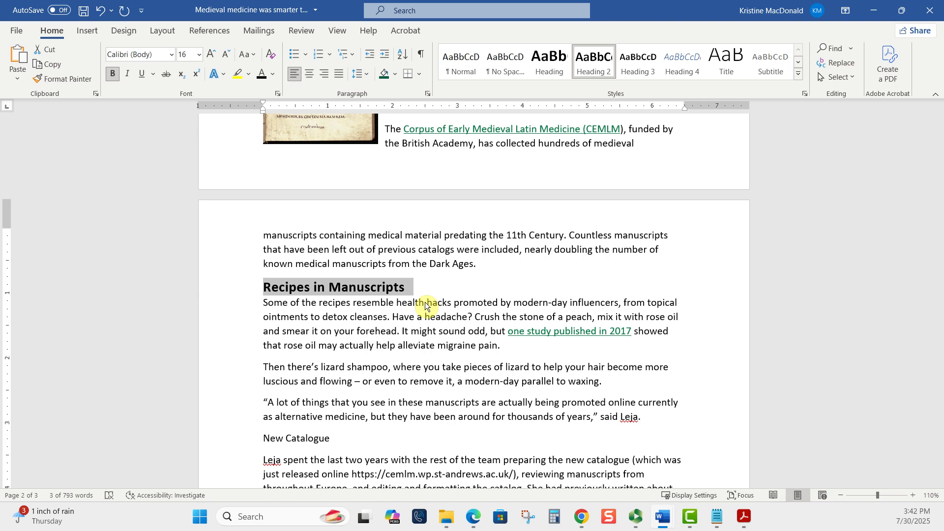
# - Select the whole "New Catalogue" section title on page 2
pyautogui.scroll(-3, 424, 303)
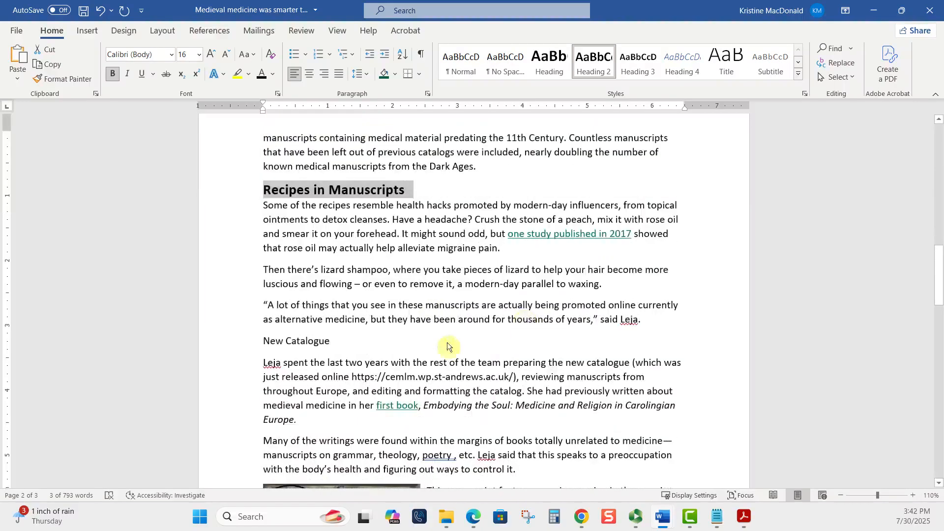
pyautogui.scroll(-1, 424, 343)
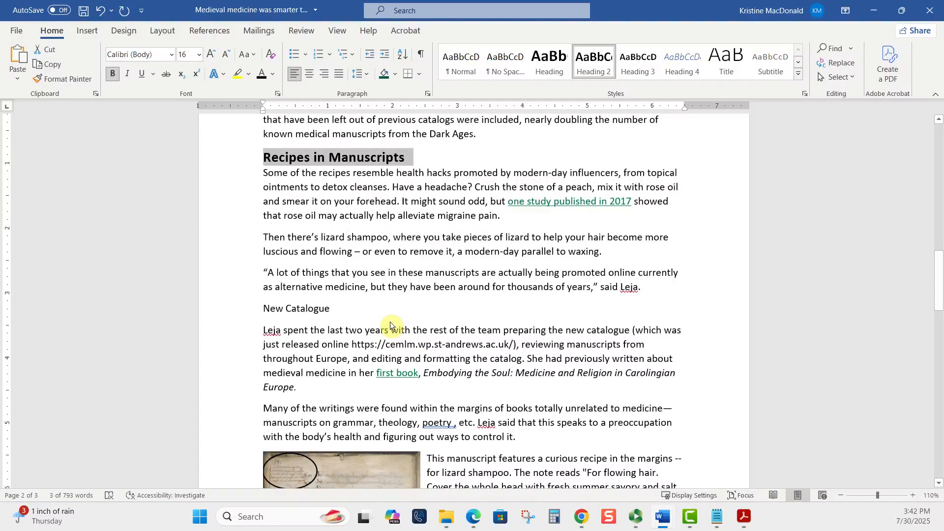
pyautogui.tripleClick(332, 306)
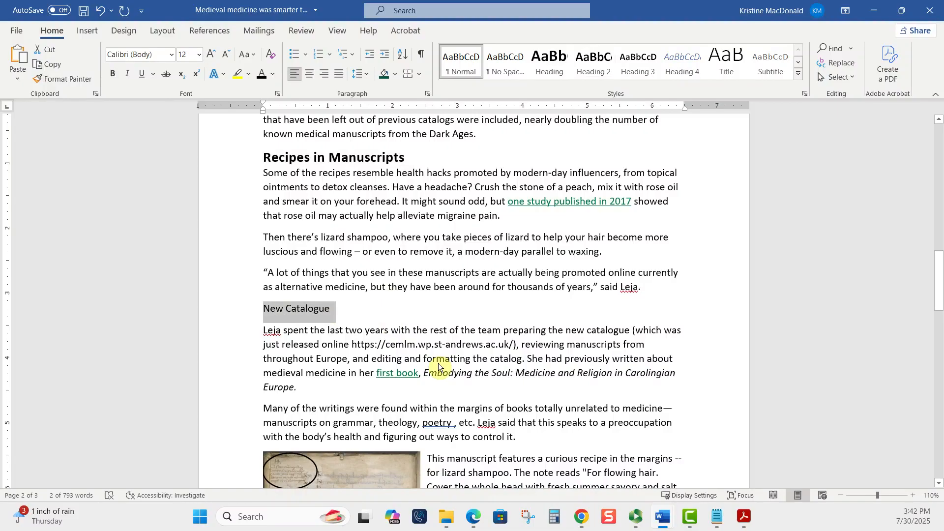